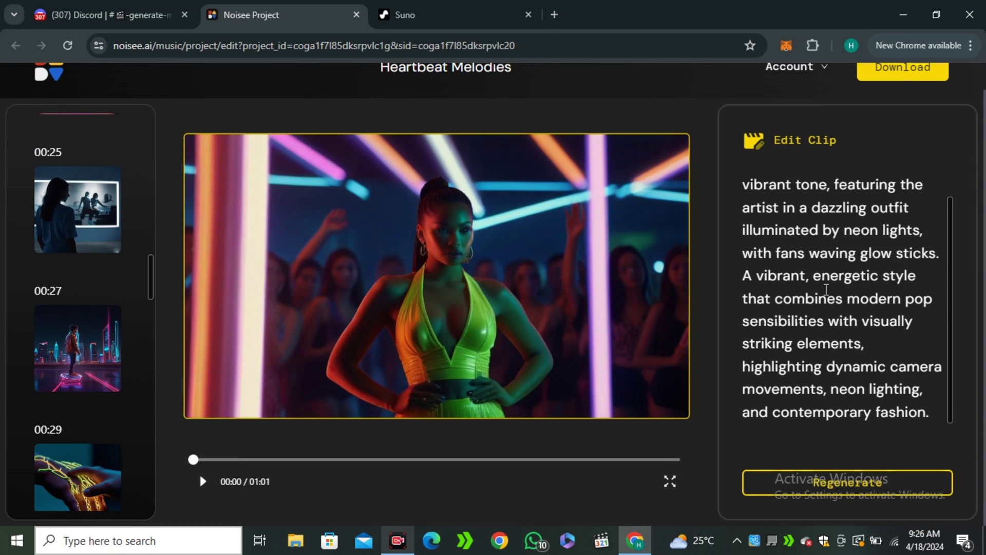
Select the 00:16 aquarium clip and begin replacing its prompt with 'A DAN…'.
scroll(81, 349, "up", 10)
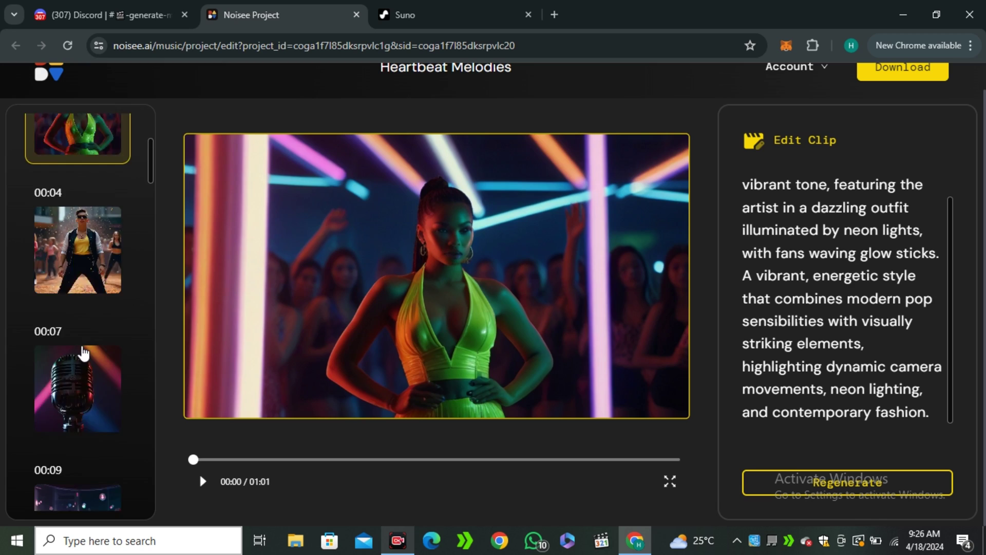
left_click(82, 350)
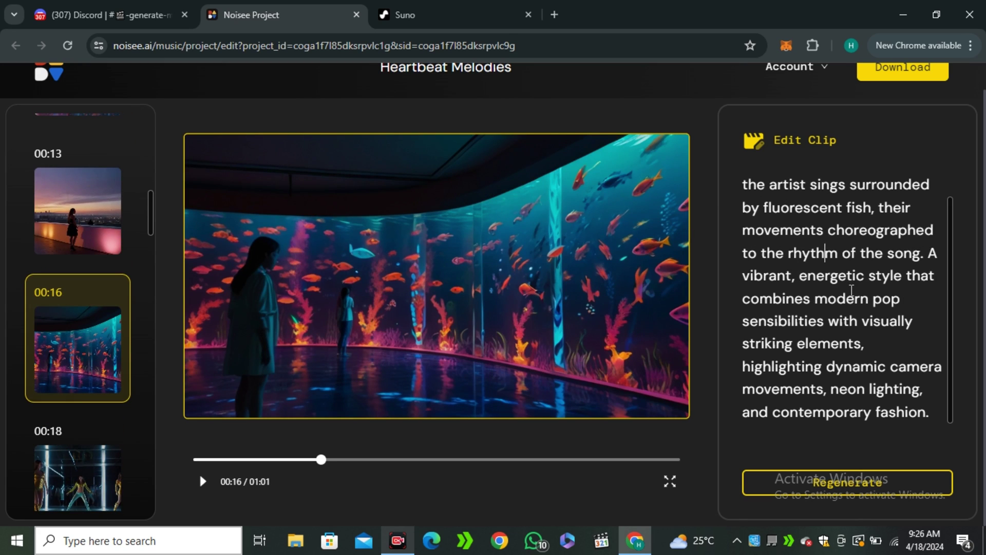
key("ctrl+a")
type("A DAN")
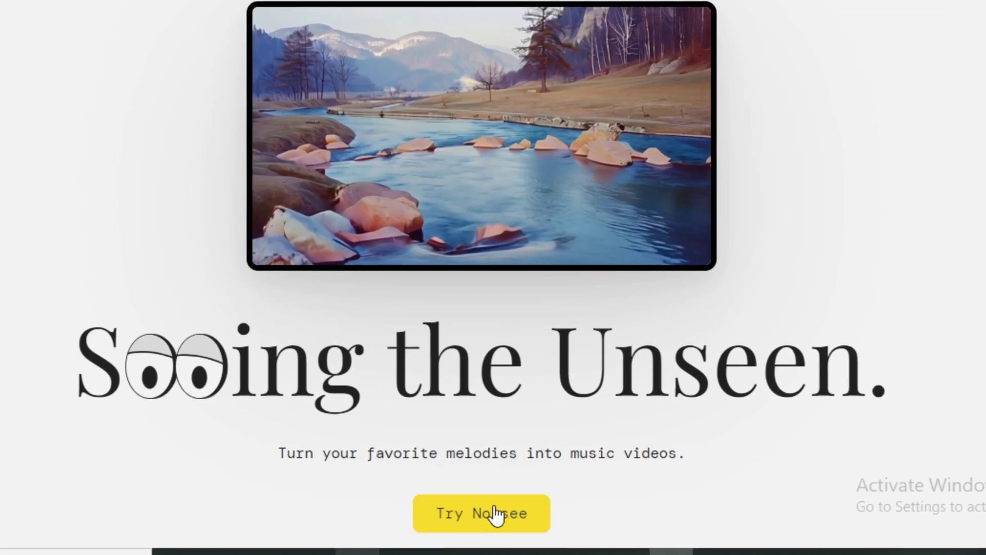
Log in to Noisee through Discord and open the Noisee server's -generate-mv channel.
left_click(494, 514)
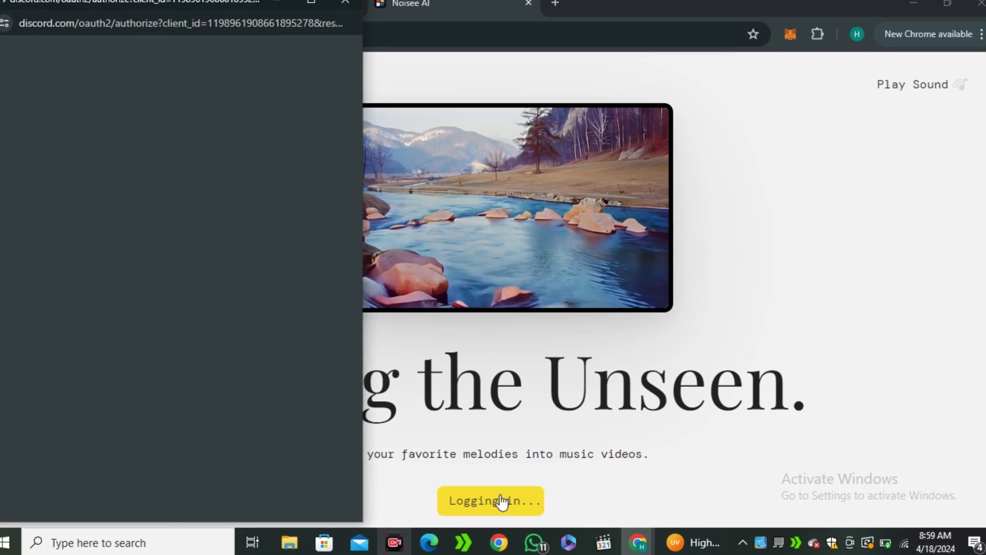
scroll(259, 294, "down", 2)
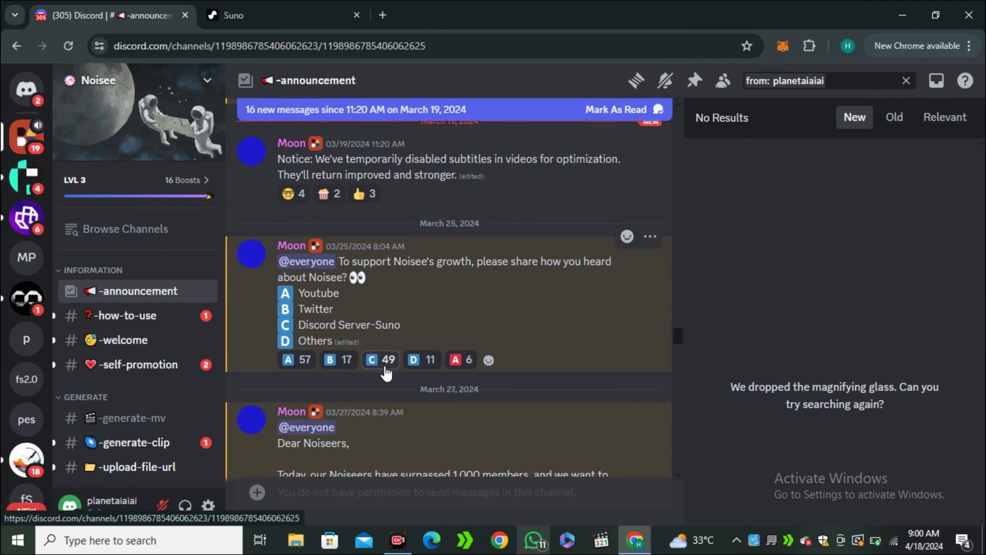
scroll(437, 332, "down", 2)
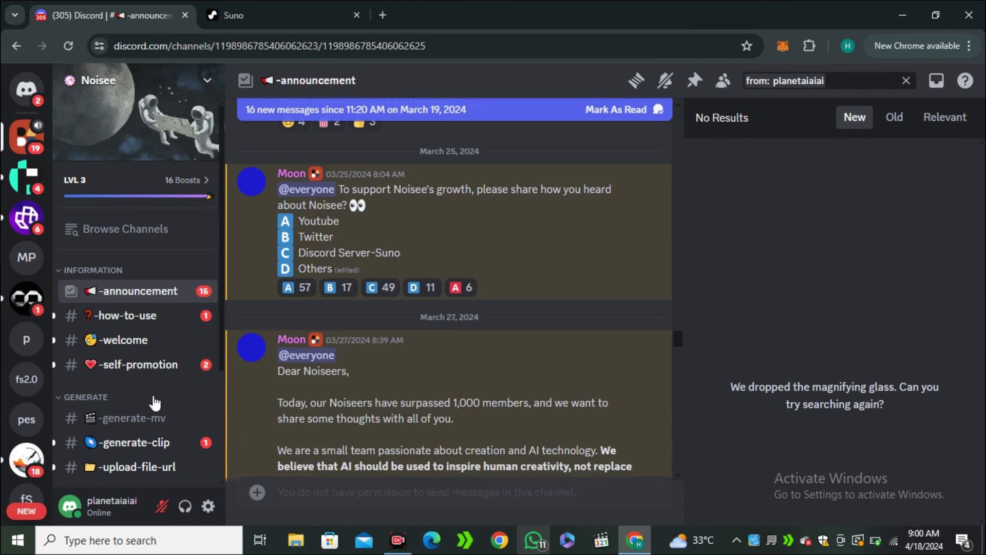
scroll(142, 416, "down", 2)
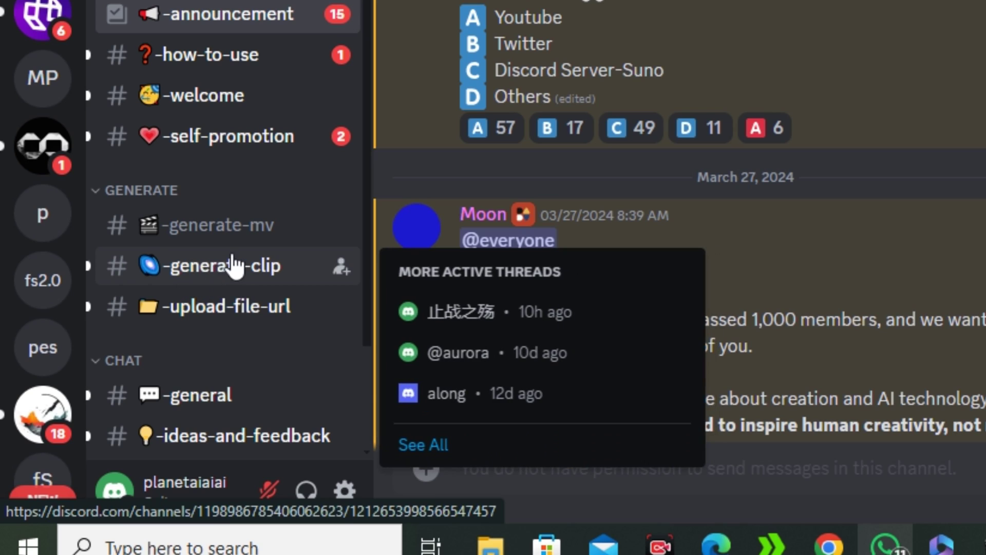
mouse_move(134, 443)
left_click(222, 249)
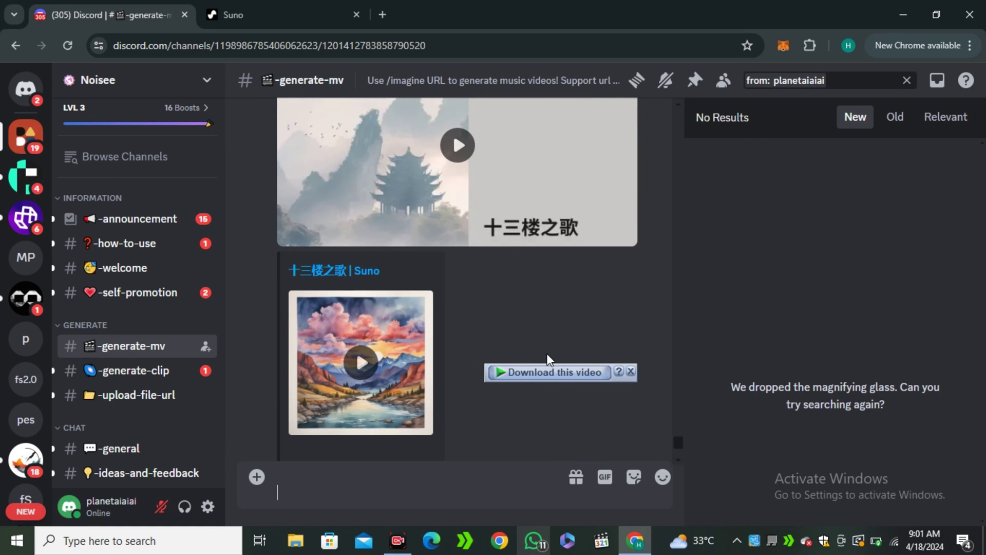
Start the Noisee bot's /imagine command in the Discord message box.
scroll(549, 358, "down", 5)
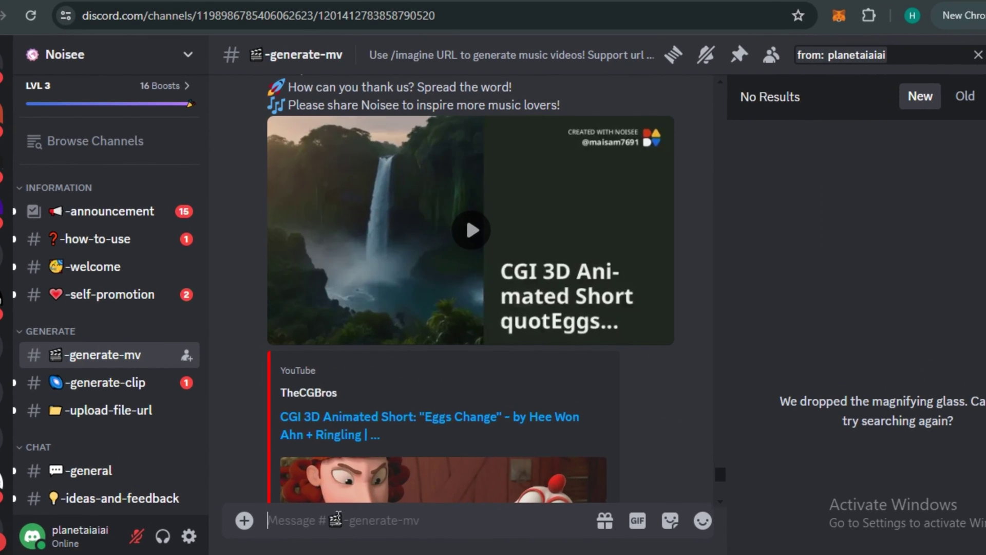
type("/")
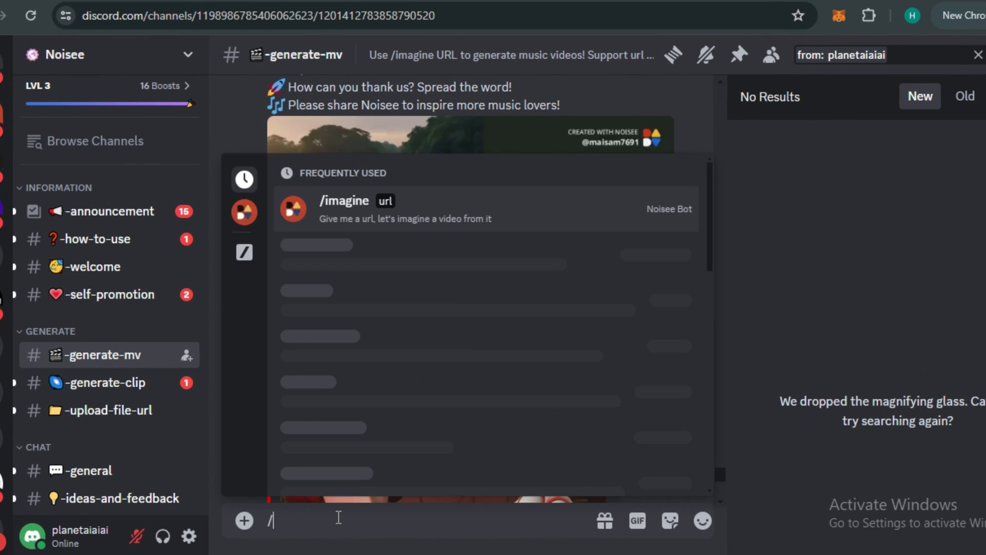
left_click(355, 234)
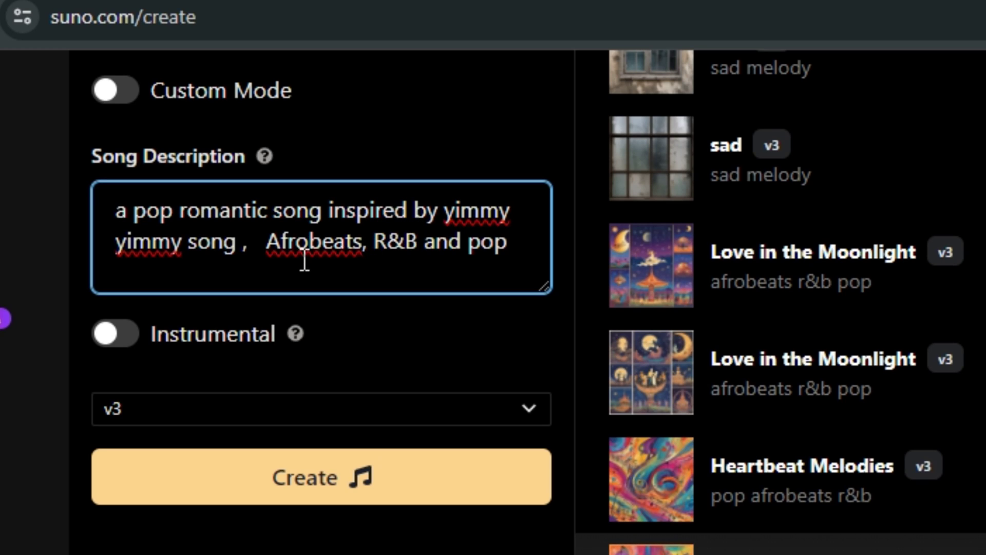
Generate a Suno song from the romantic pop Afrobeats description and copy the Heartbeat Melodies link.
left_click(254, 481)
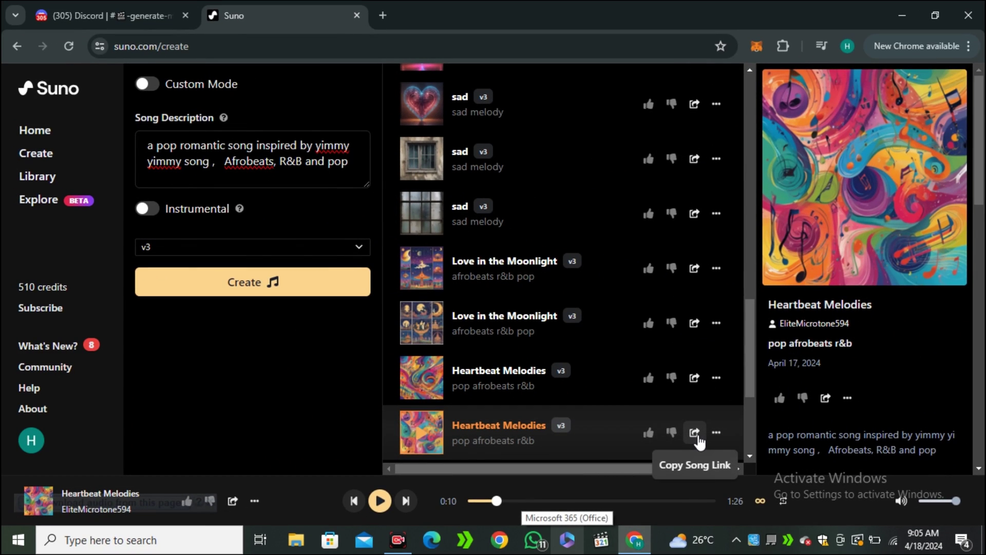
left_click(698, 435)
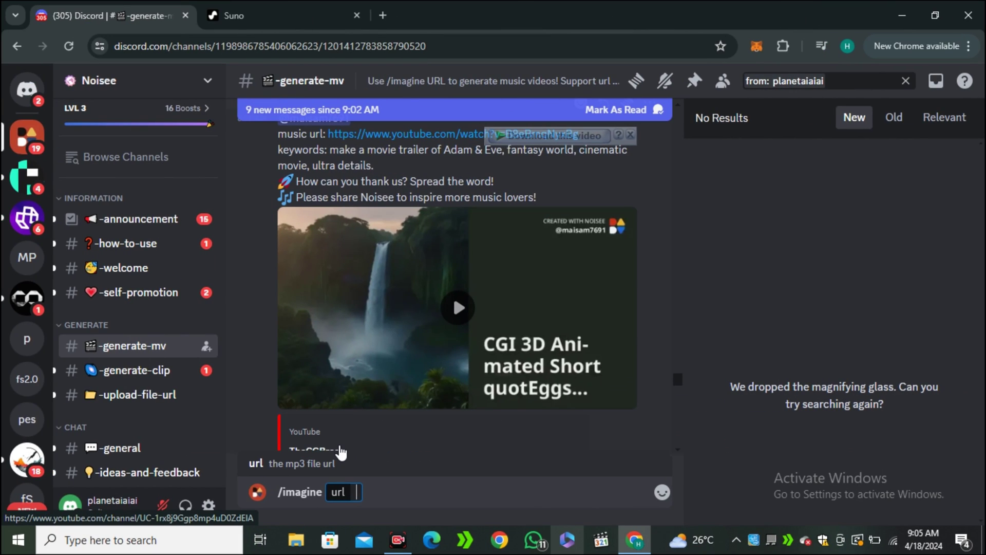
Submit the Heartbeat Melodies link to /imagine with a 'pop song music video' description.
type("https://suno.com/song/7fa63e5e-5b5a-4957-99bf-c77316f8c180")
key("Return")
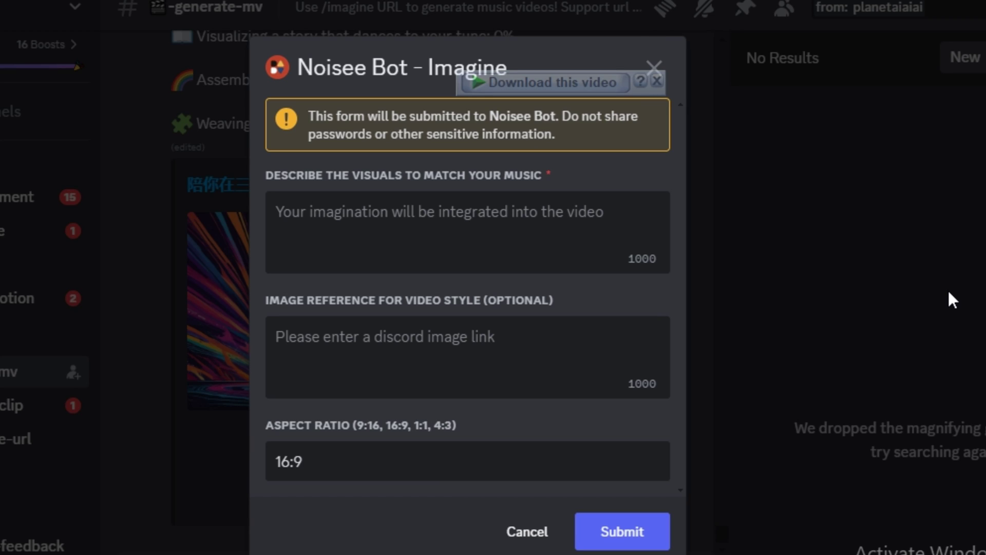
type("pop s")
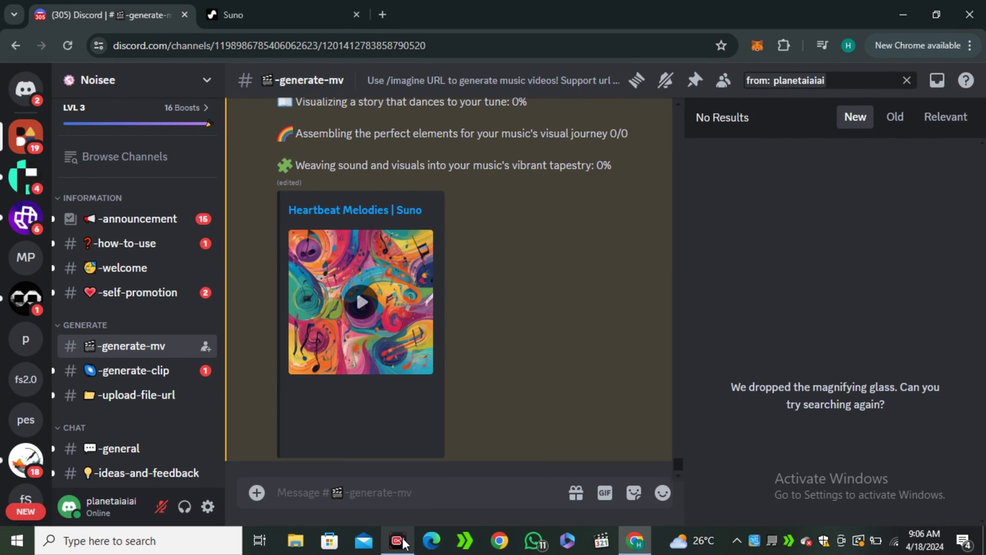
Wait for the bot to deliver the finished 1:01 Heartbeat Melodies video.
left_click(404, 543)
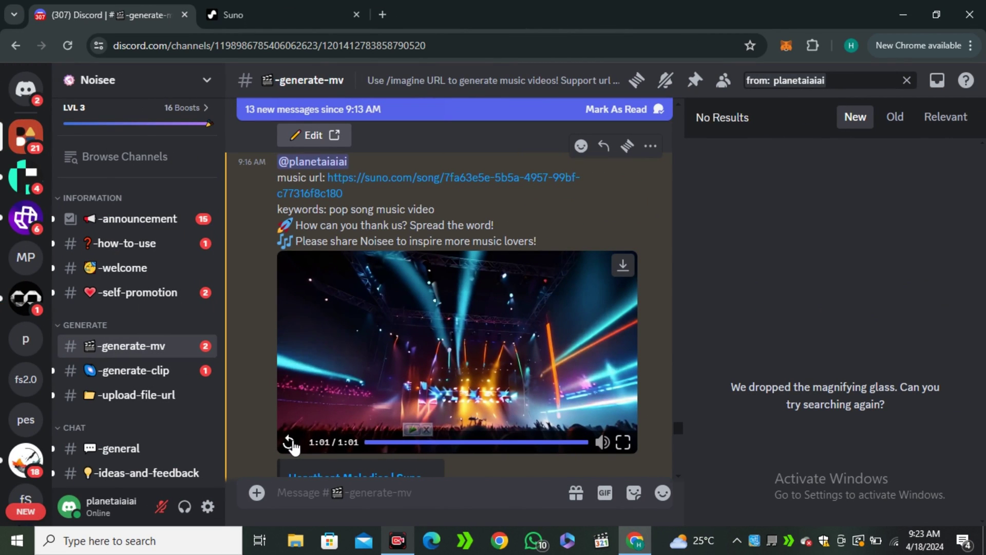
Rewind and play the 1:01 Heartbeat Melodies music video in Discord.
left_click(289, 443)
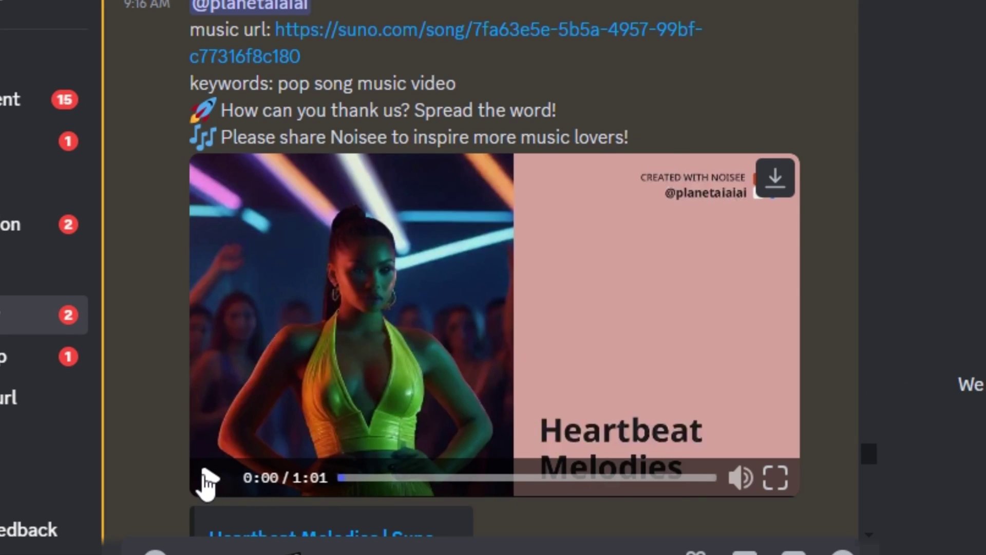
left_click(206, 475)
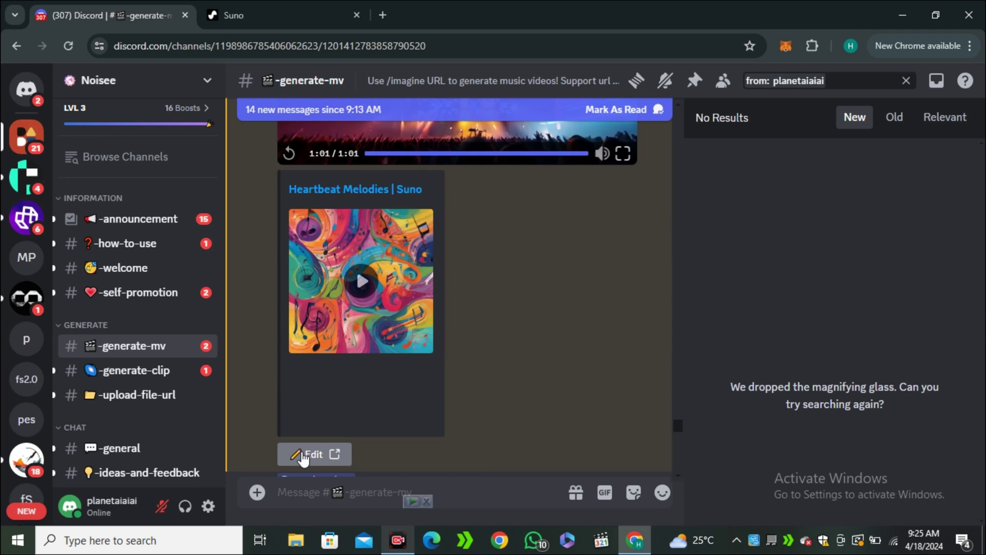
Open the video in the Noisee editor and select the 00:16 aquarium clip from the clip list.
left_click(322, 454)
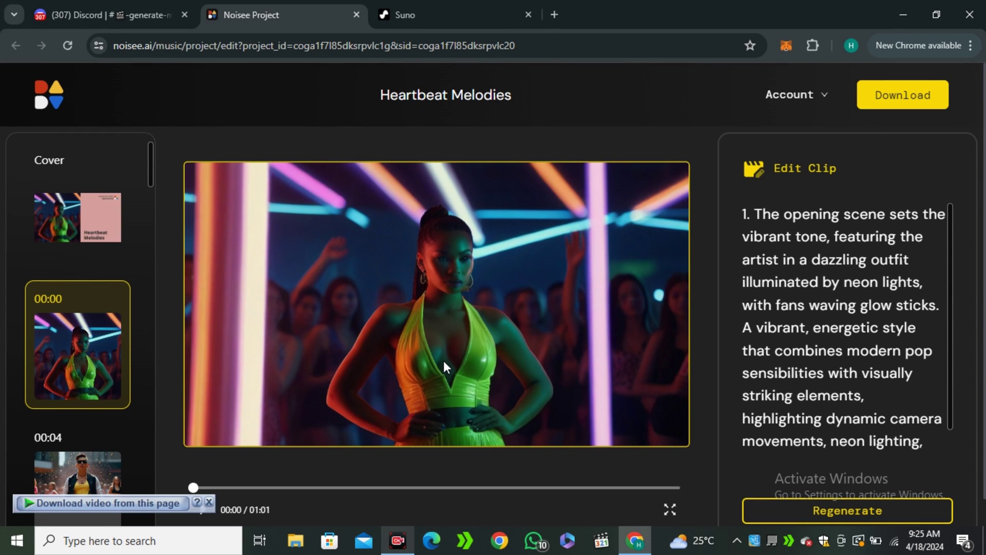
scroll(159, 278, "down", 1)
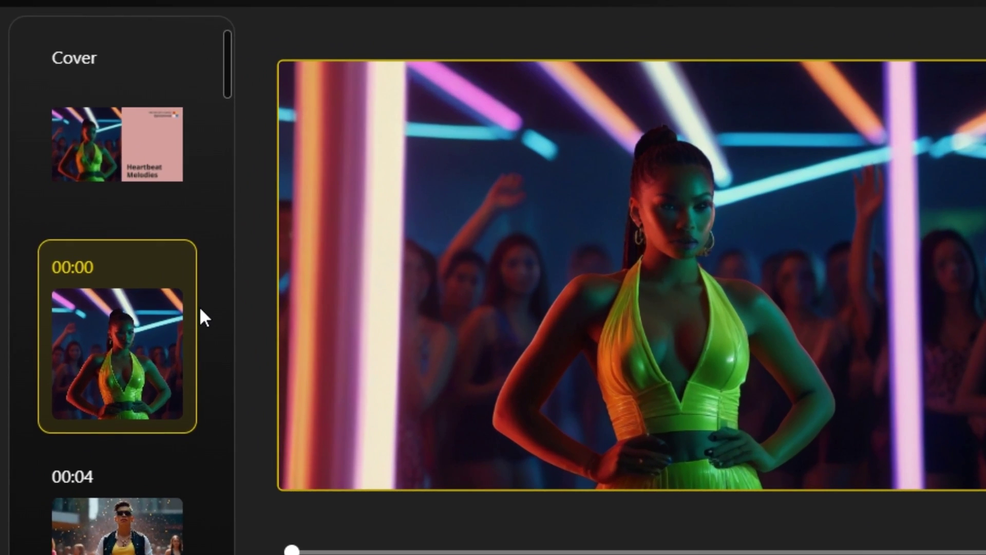
scroll(124, 314, "down", 5)
scroll(187, 333, "down", 5)
scroll(176, 348, "down", 5)
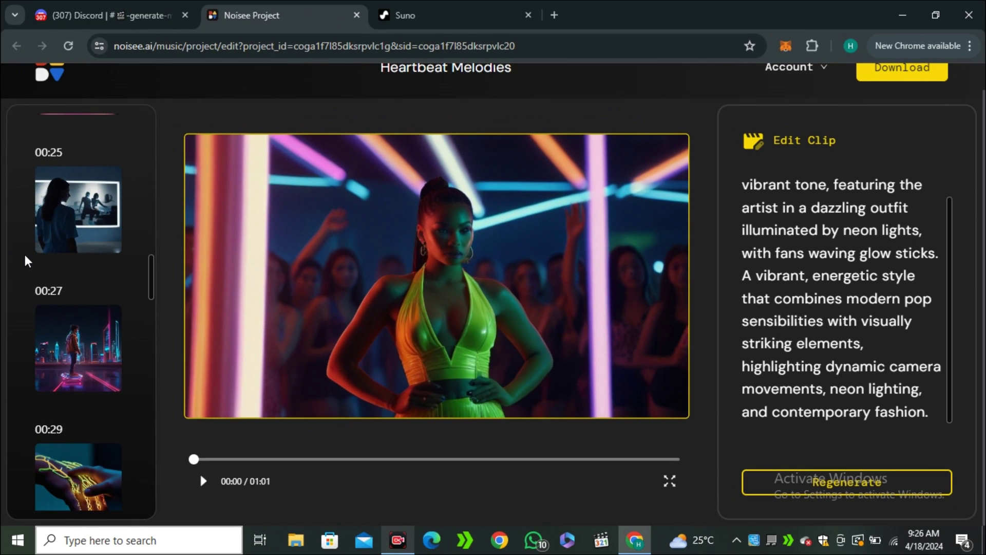
scroll(41, 267, "up", 10)
scroll(54, 279, "up", 10)
scroll(82, 349, "down", 5)
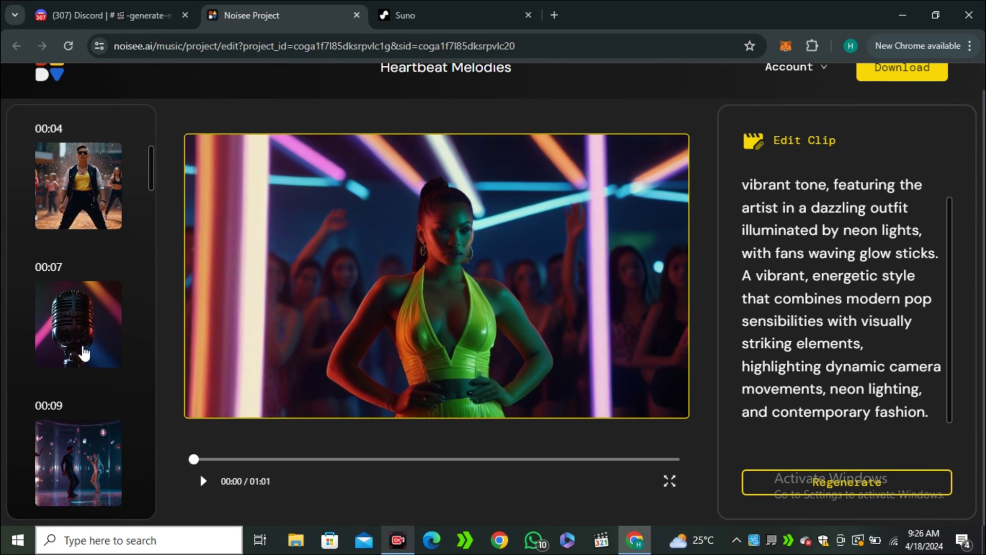
scroll(84, 353, "down", 2)
scroll(81, 394, "down", 1)
scroll(103, 393, "down", 2)
scroll(103, 393, "down", 1)
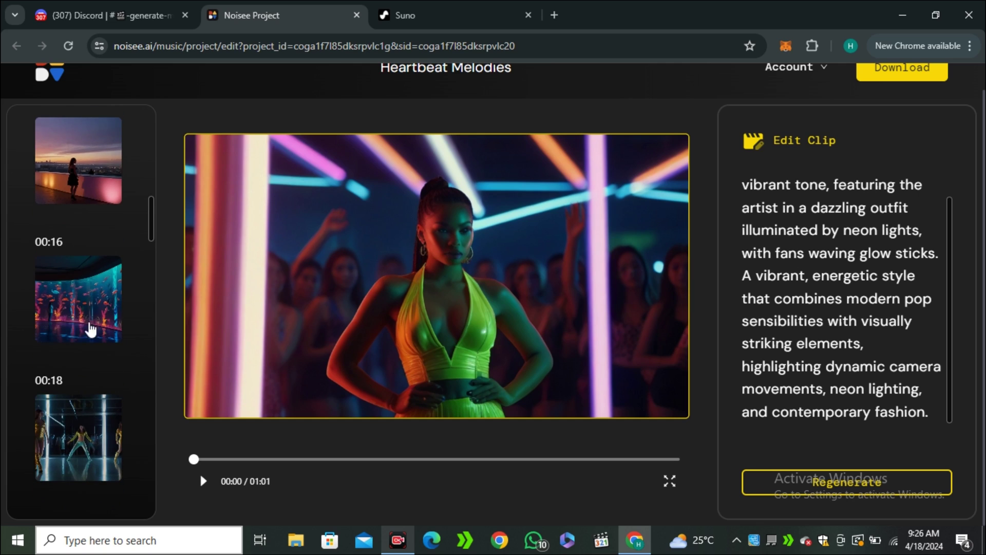
left_click(90, 316)
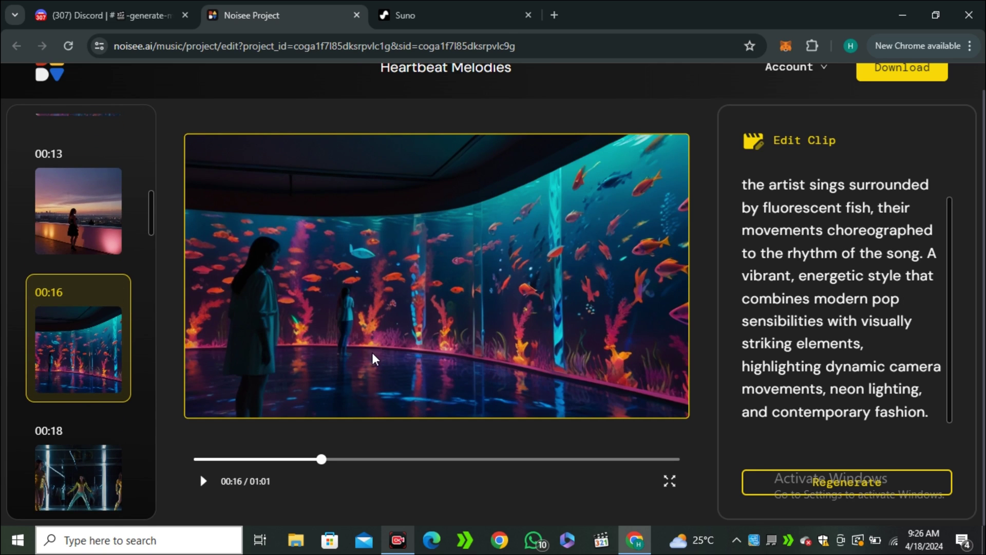
Regenerate the 00:16 clip as 'A DANCING GIRL on a floor with her boyfriend, pop colors' and play it.
left_click(740, 203)
key("ctrl+a")
key("BackSpace")
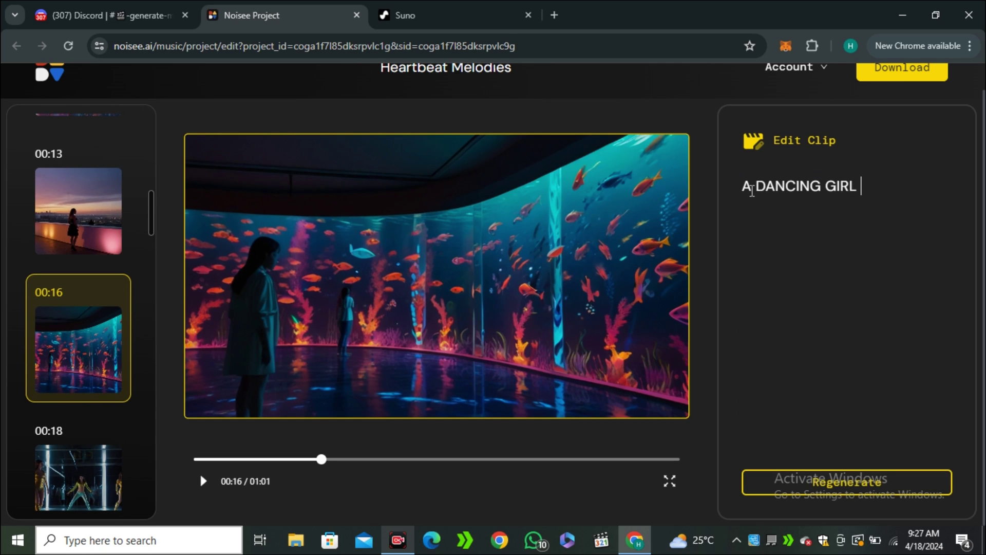
type("end , pop col")
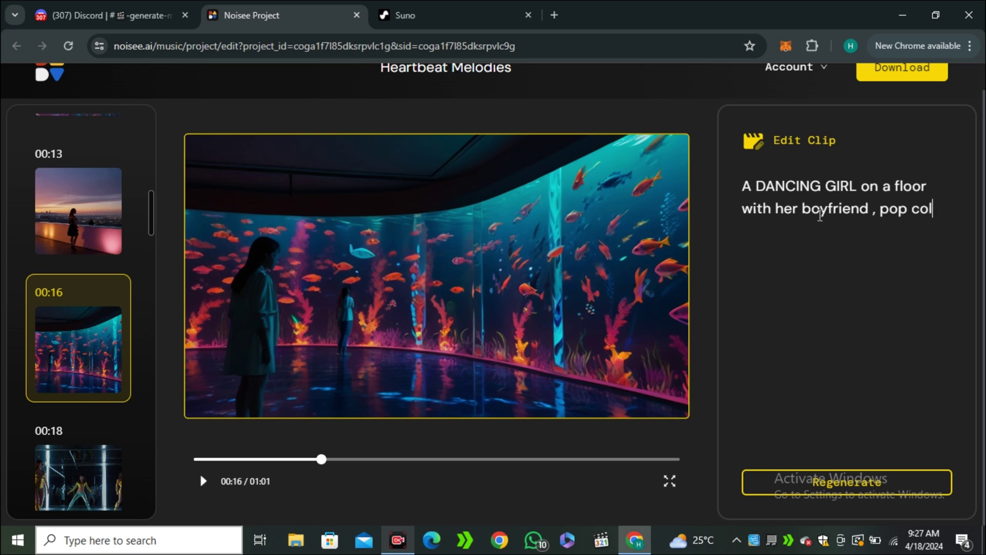
type("ors")
left_click(863, 482)
left_click(203, 511)
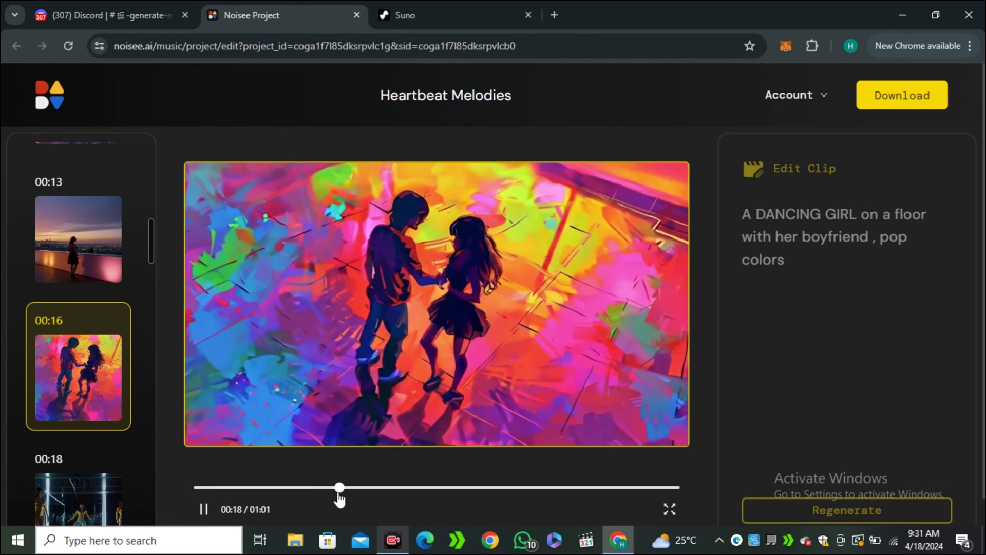
Step through the 00:25 and 00:27 clips to the 00:29 hands clip and regenerate it.
left_click(322, 488)
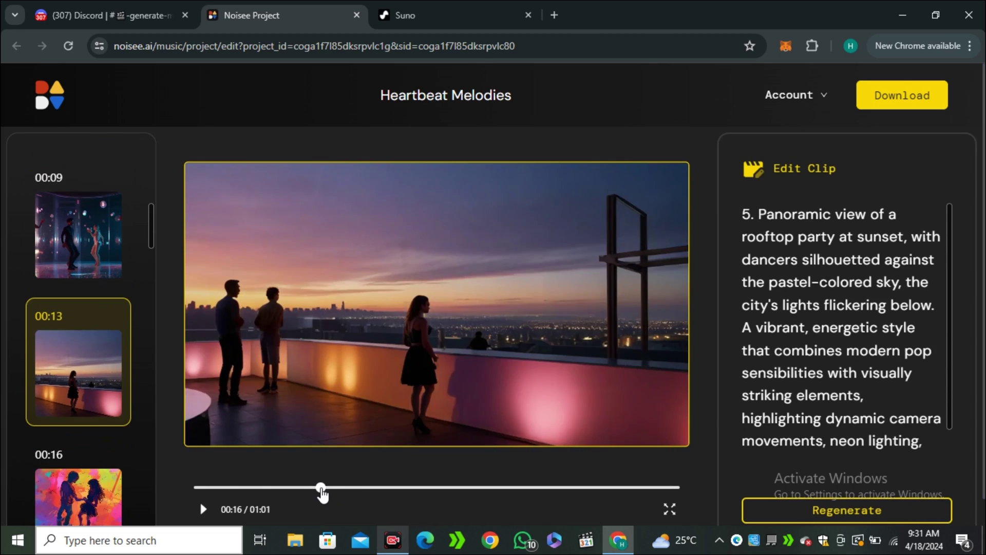
scroll(88, 412, "down", 5)
left_click(88, 412)
scroll(92, 423, "down", 5)
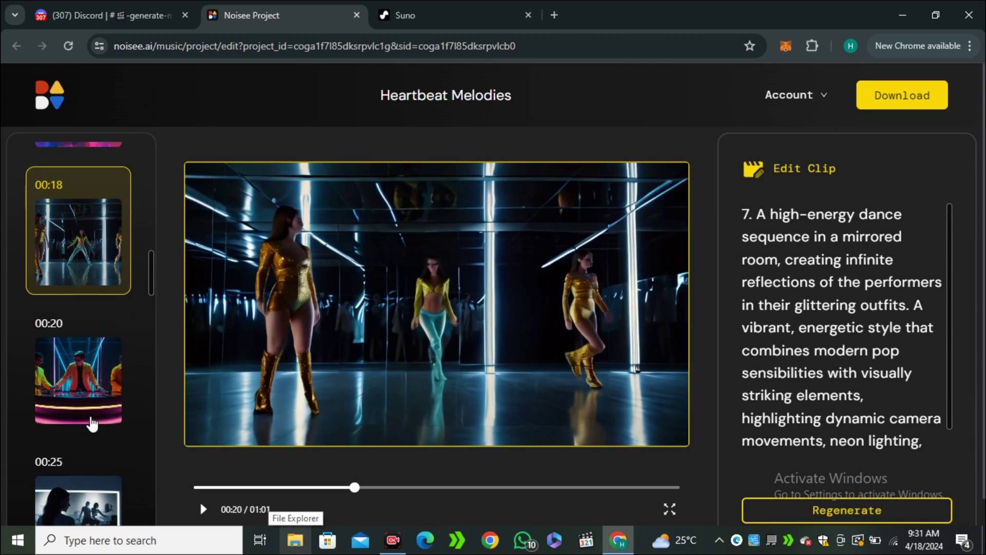
left_click(77, 375)
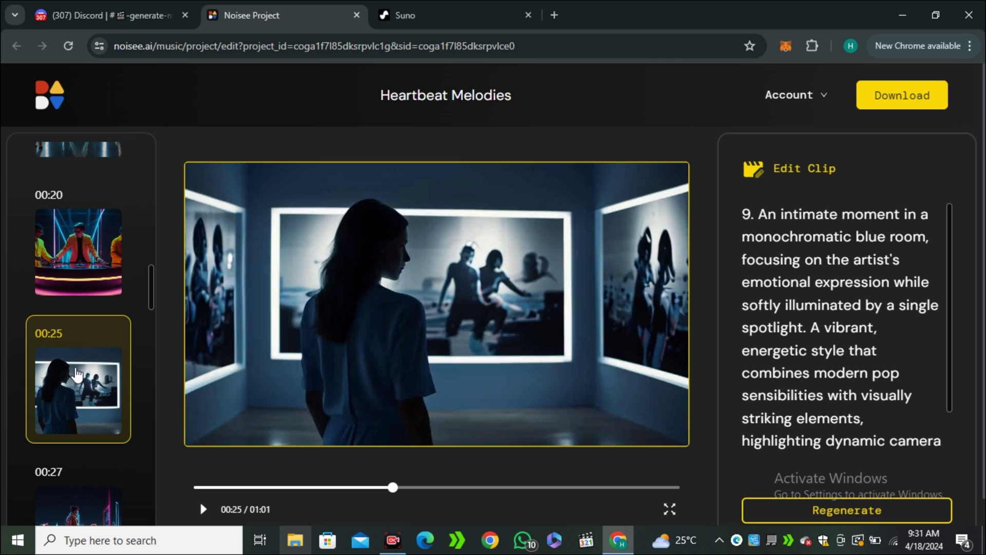
scroll(106, 354, "down", 4)
left_click(100, 323)
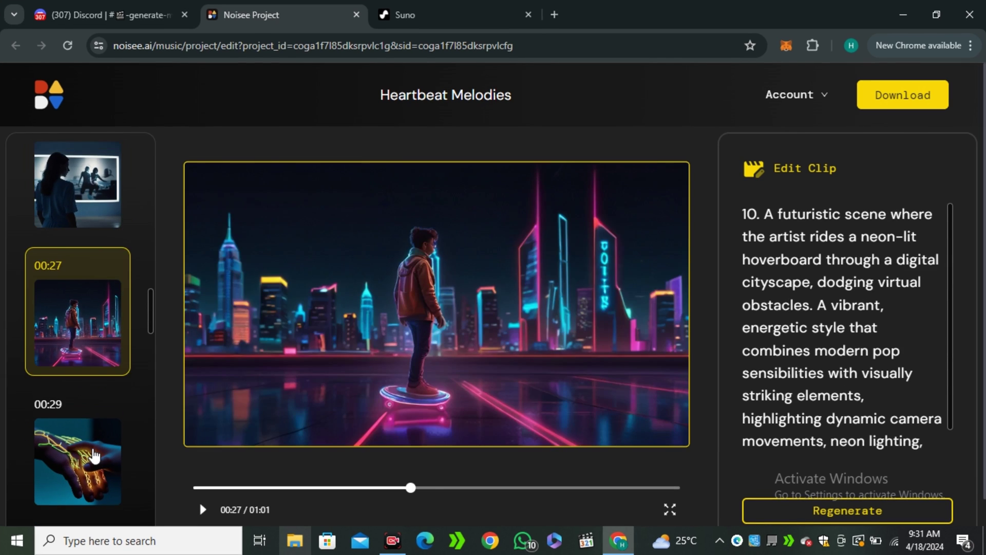
left_click(99, 455)
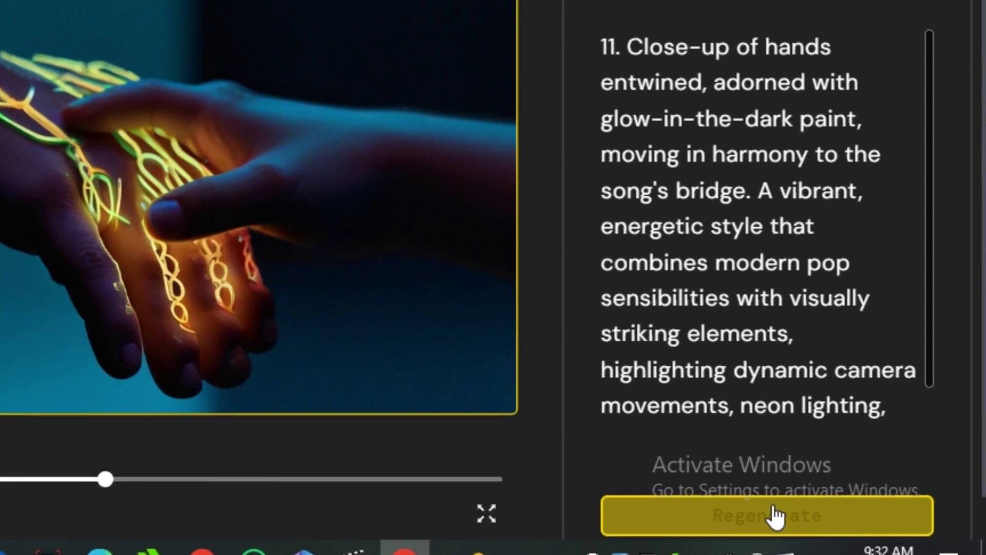
left_click(851, 509)
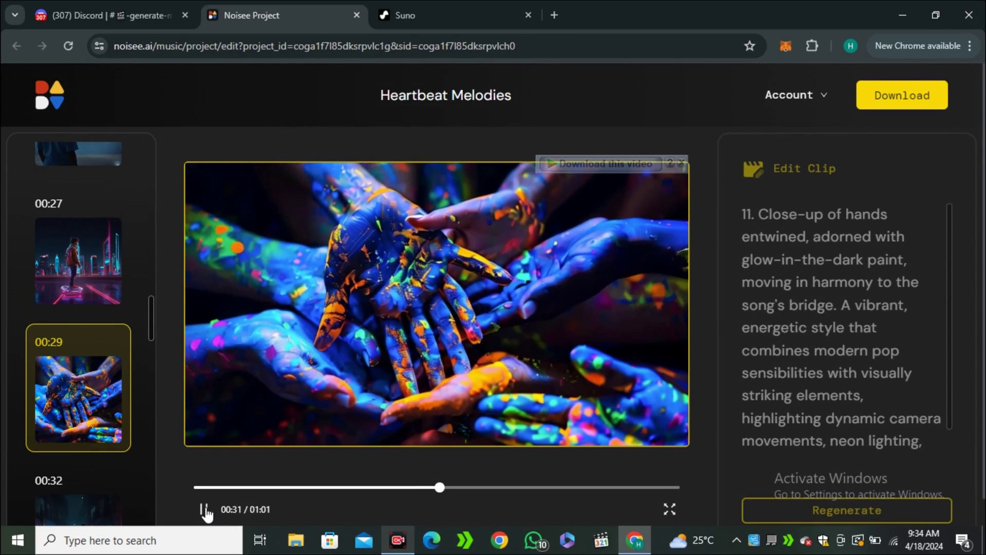
Review the later clips in playback and download the finished Heartbeat Melodies video.
left_click(204, 510)
left_click(201, 512)
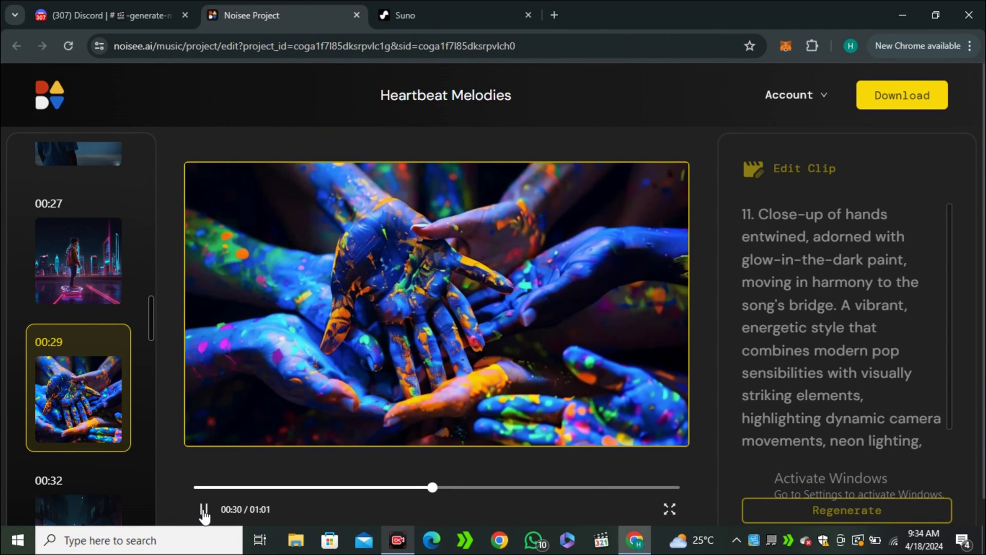
left_click(201, 512)
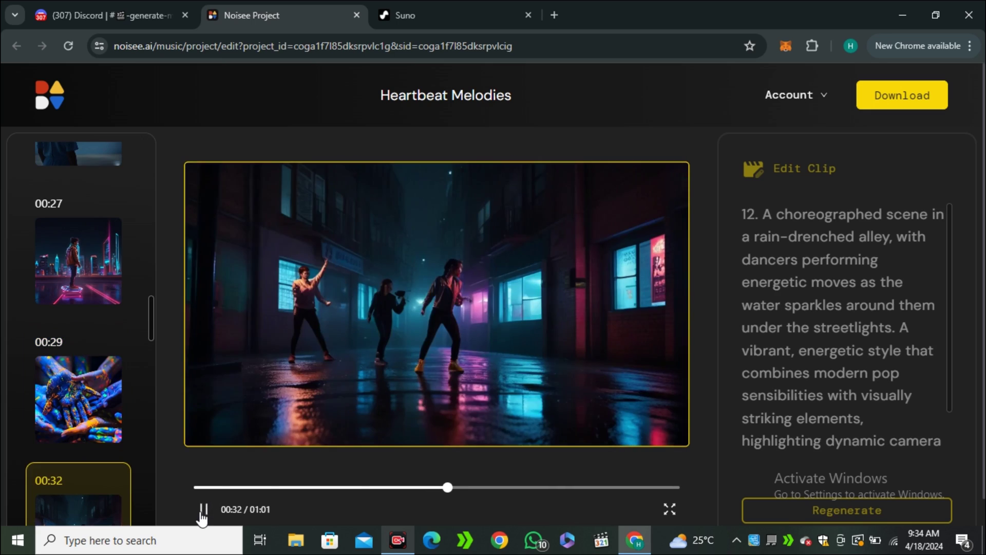
left_click(202, 512)
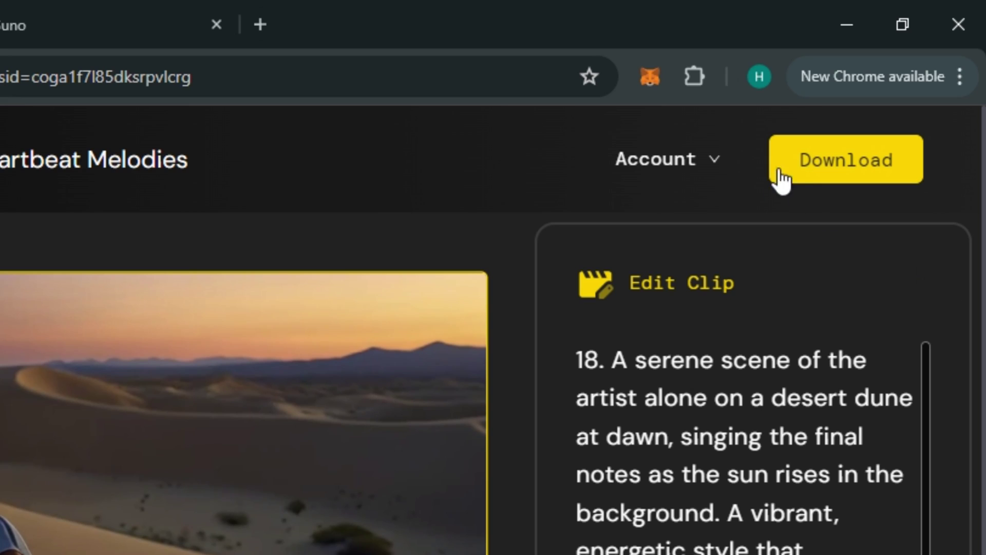
left_click(781, 175)
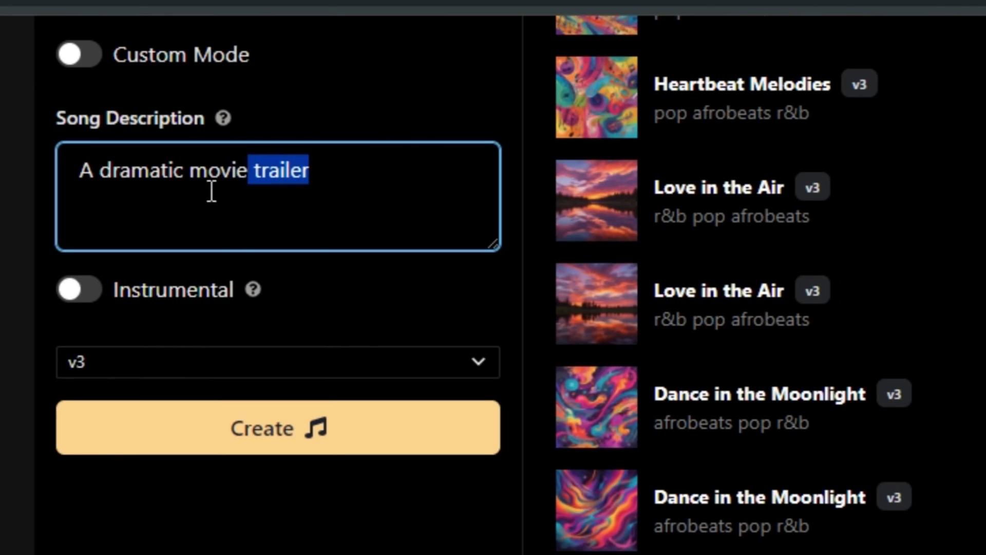
Select the words 'movie trailer' in the song description.
left_click_drag(211, 192, 186, 197)
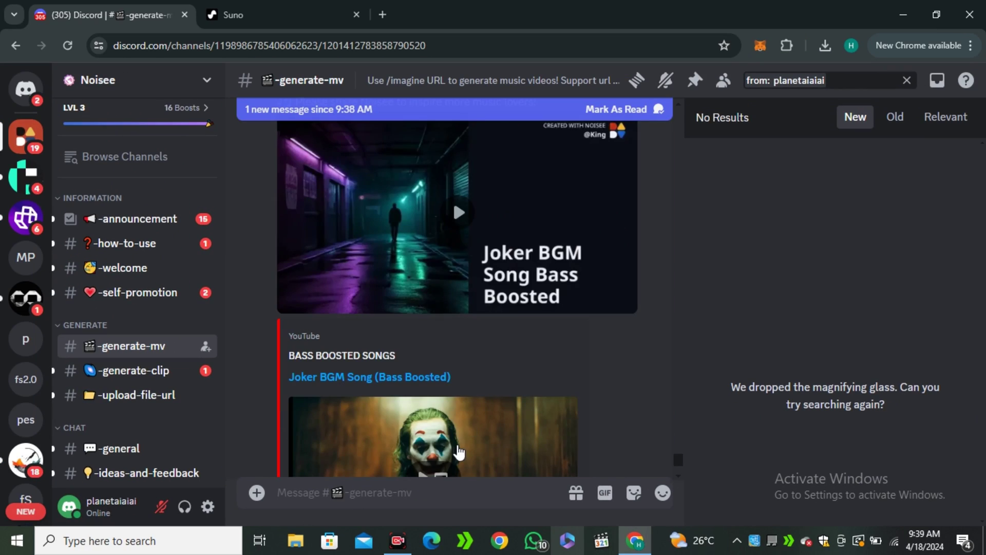
Start a Noisee Bot /imagine request with visuals 'dramatic movie trailer, hero with legacy, ultra realistic'.
scroll(459, 452, "down", 2)
left_click(454, 493)
type("/")
left_click(362, 220)
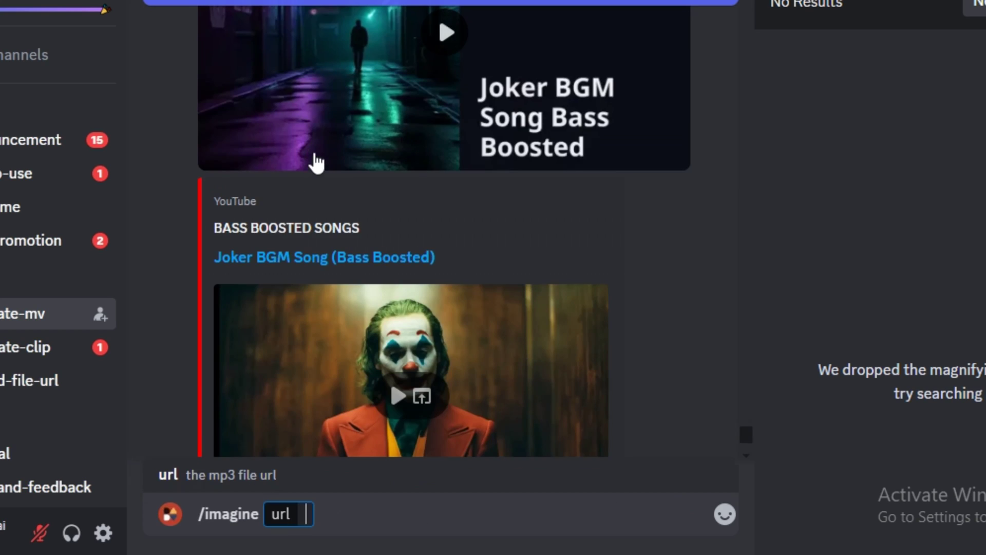
key("Return")
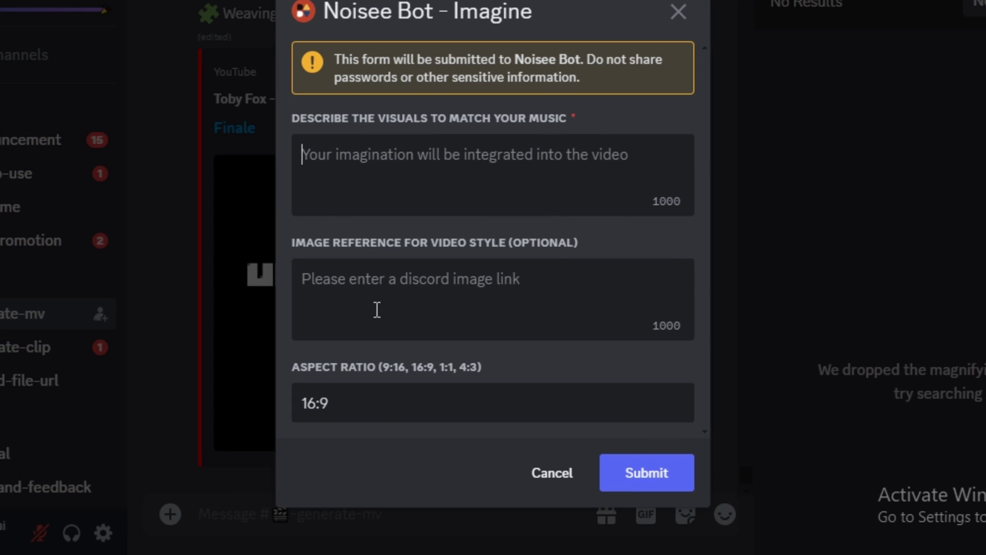
type("dramatic movie t")
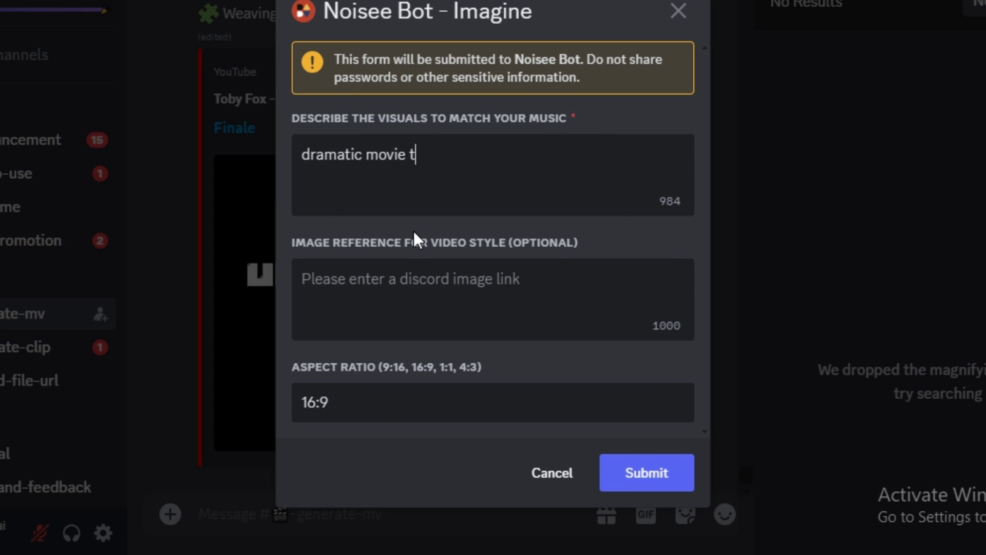
type("railer , hero ")
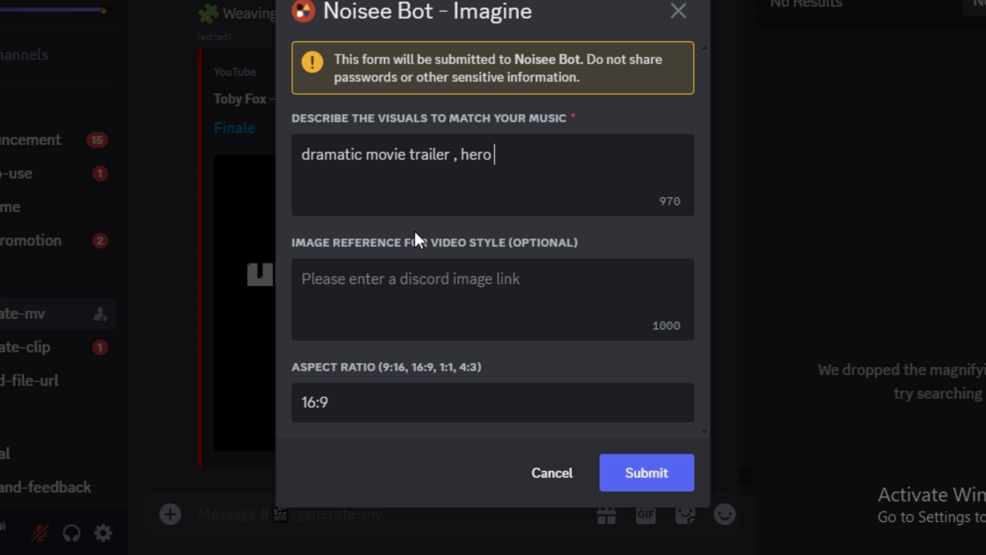
type("with legacy , ultra re")
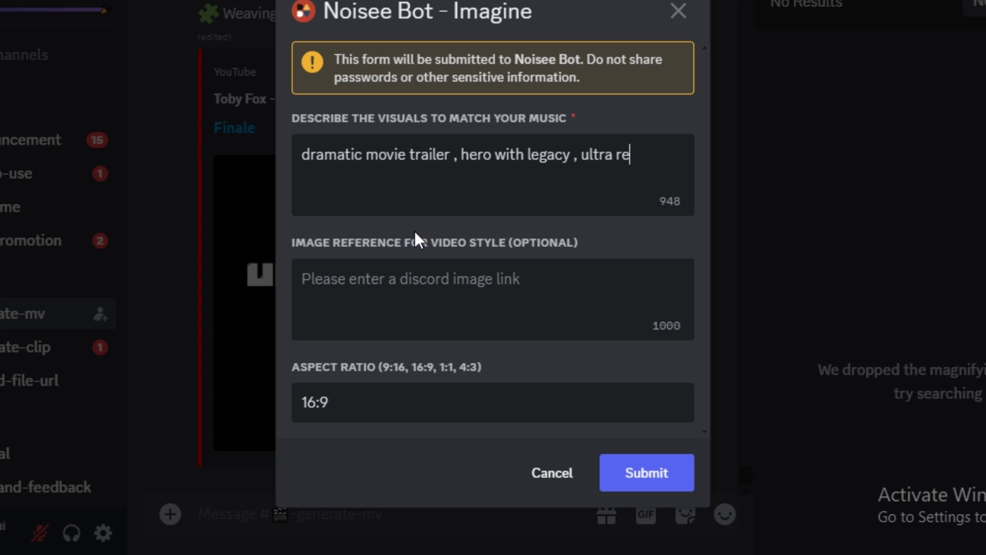
type("alistic")
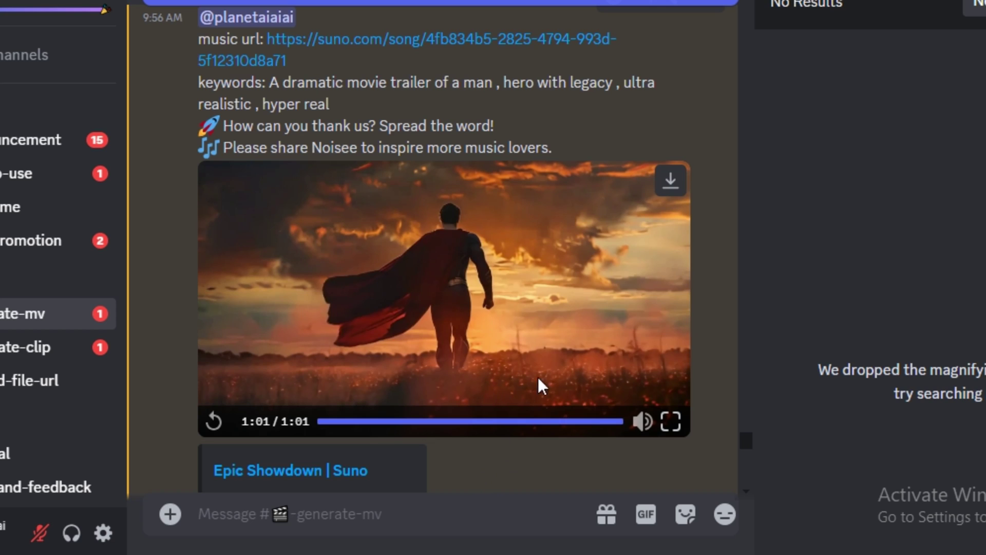
Scroll the chat down to the bot's finished caped-hero trailer video and Epic Showdown embed.
scroll(473, 356, "down", 1)
scroll(482, 339, "down", 5)
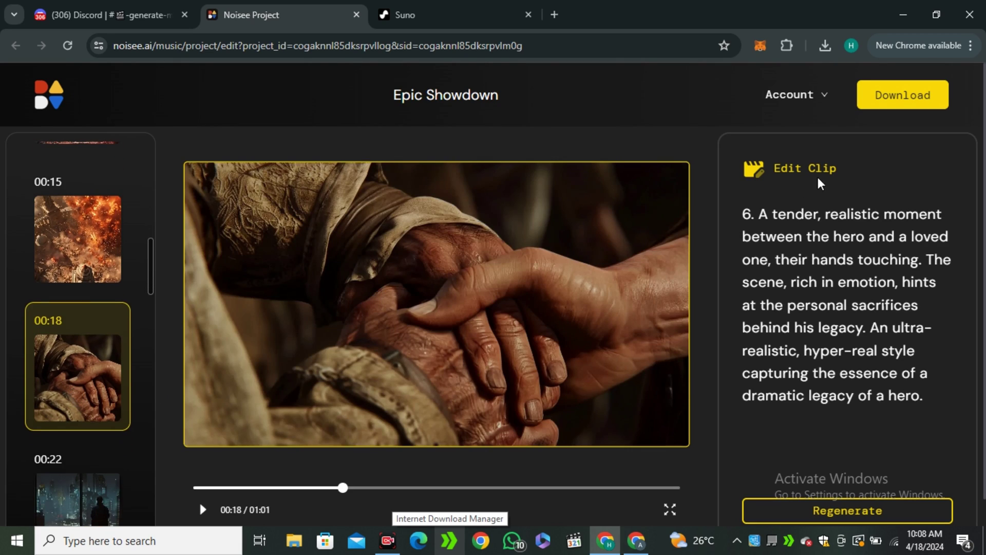
Delete the 00:18 clip's entire existing prompt description.
left_click_drag(892, 396, 756, 214)
key("BackSpace")
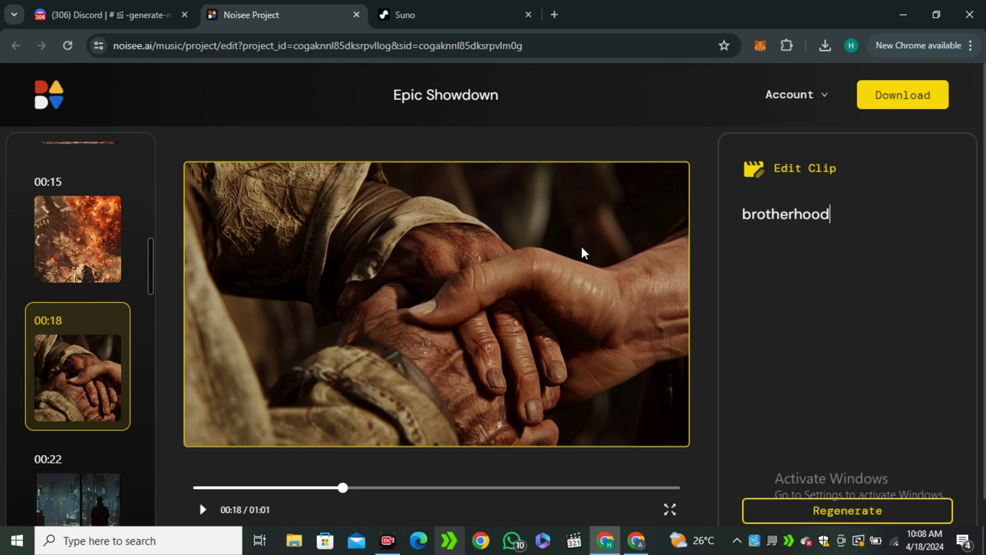